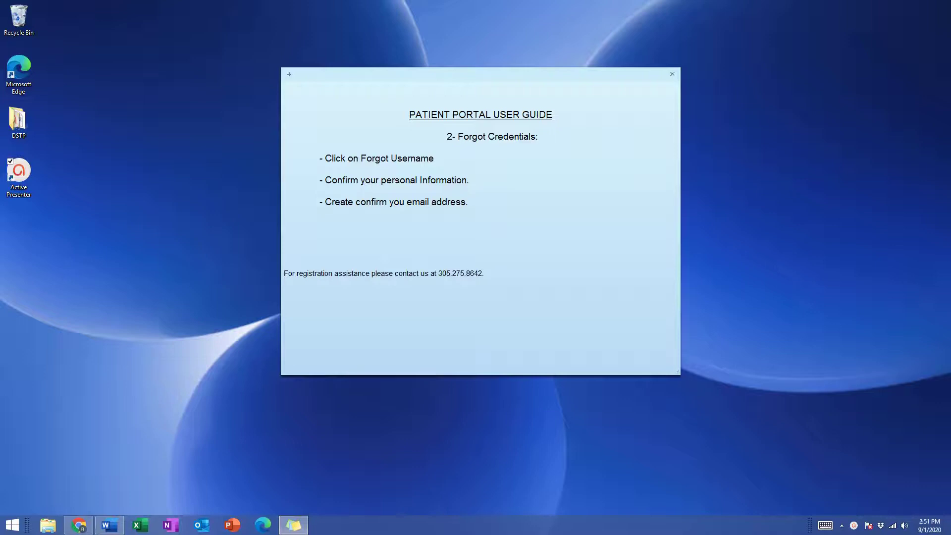
Step: Start username recovery and enter the patient's first and last name
{"action": "left_click", "coordinate": [84, 522]}
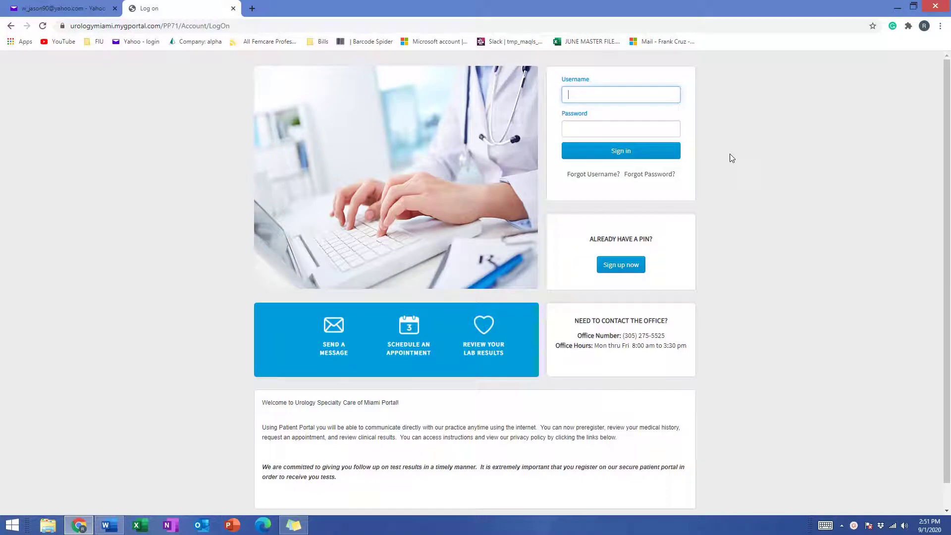
{"action": "left_click", "coordinate": [607, 179]}
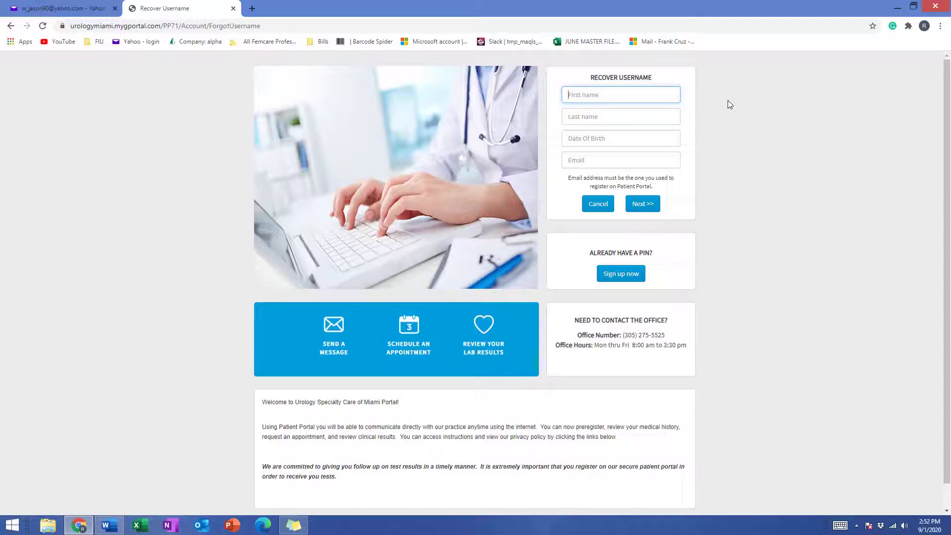
{"action": "type", "text": "Tricia"}
{"action": "left_click", "coordinate": [633, 120]}
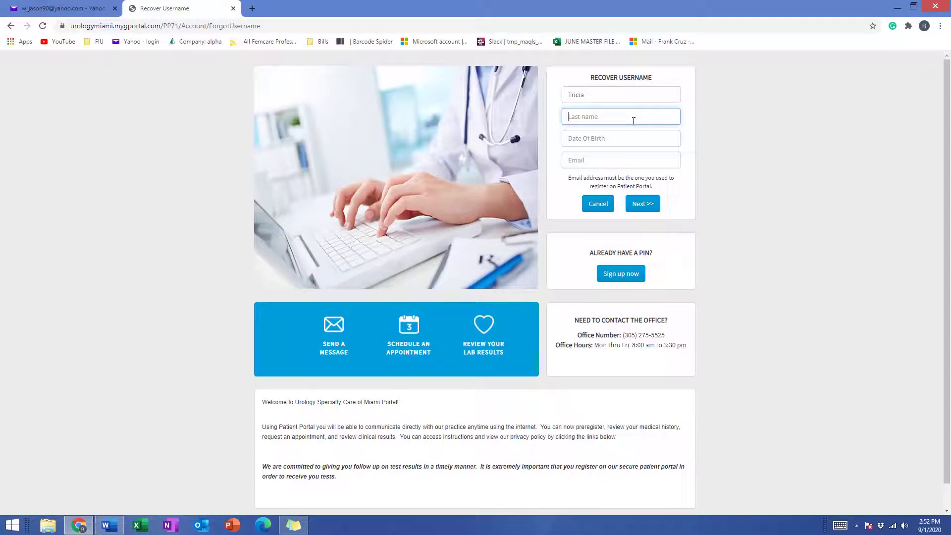
{"action": "type", "text": "Test"}
Step: Enter birth date 01/01/1970 and the patient's e-mail address
{"action": "left_click", "coordinate": [580, 140]}
{"action": "type", "text": "01/01/"}
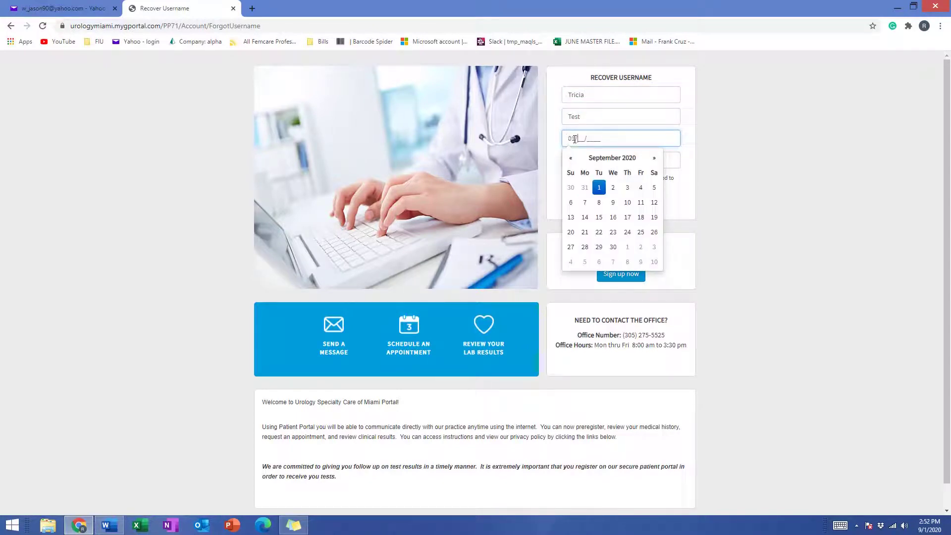
{"action": "type", "text": "19"}
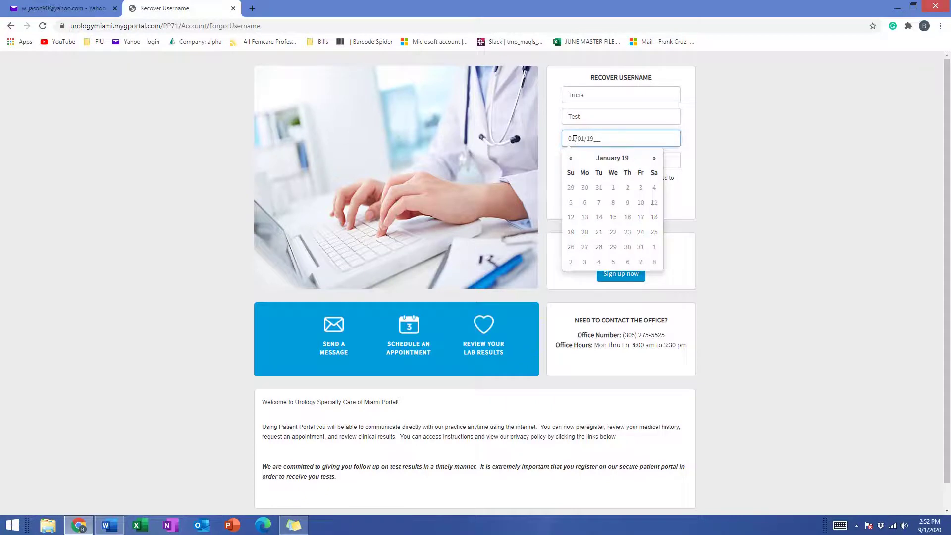
{"action": "type", "text": "70"}
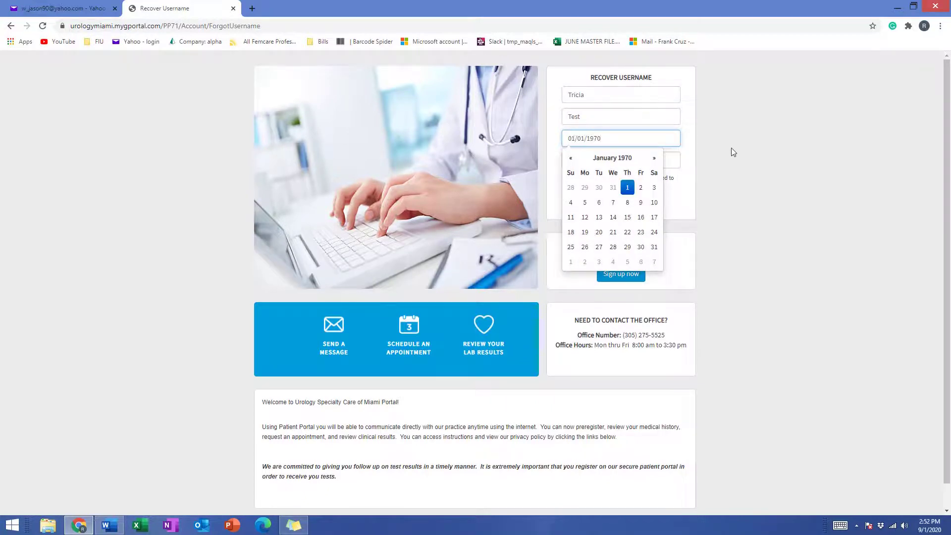
{"action": "left_click", "coordinate": [733, 152]}
{"action": "left_click", "coordinate": [651, 157]}
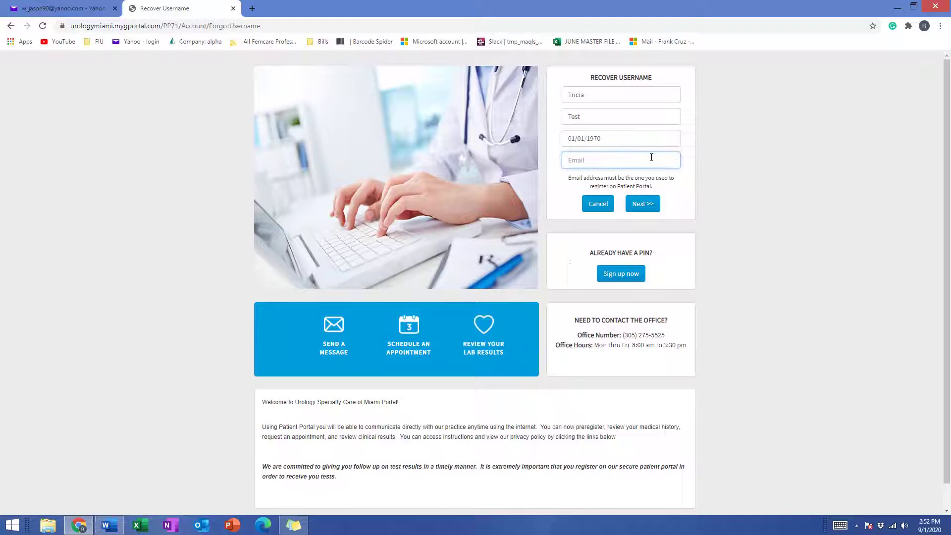
Step: Submit the recovery details, answer the musical-genre question, and acknowledge the username-sent notice
{"action": "left_click", "coordinate": [653, 203]}
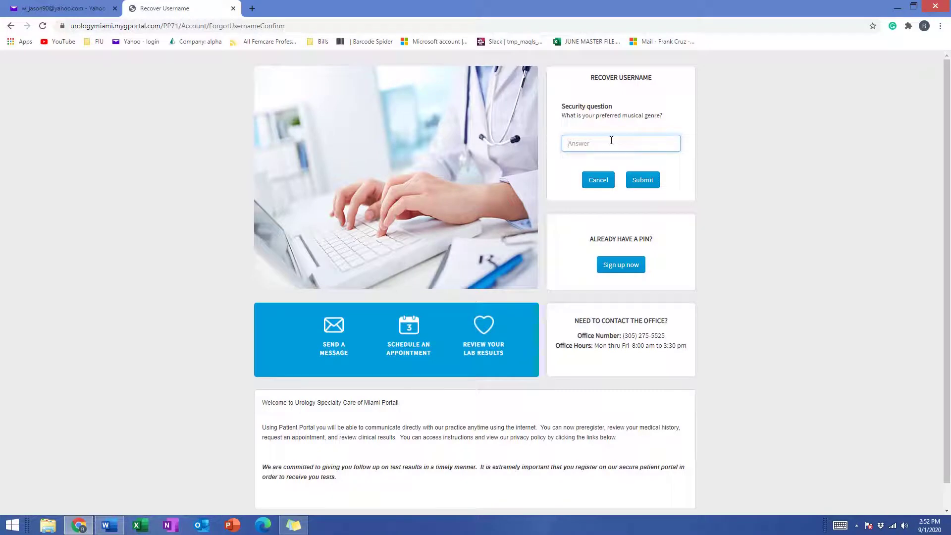
{"action": "left_click", "coordinate": [644, 181]}
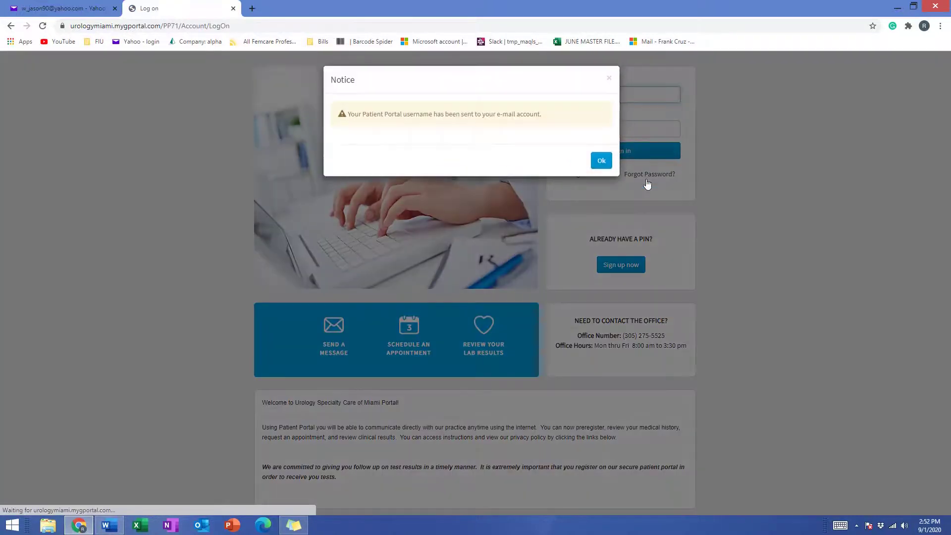
{"action": "left_click", "coordinate": [601, 164]}
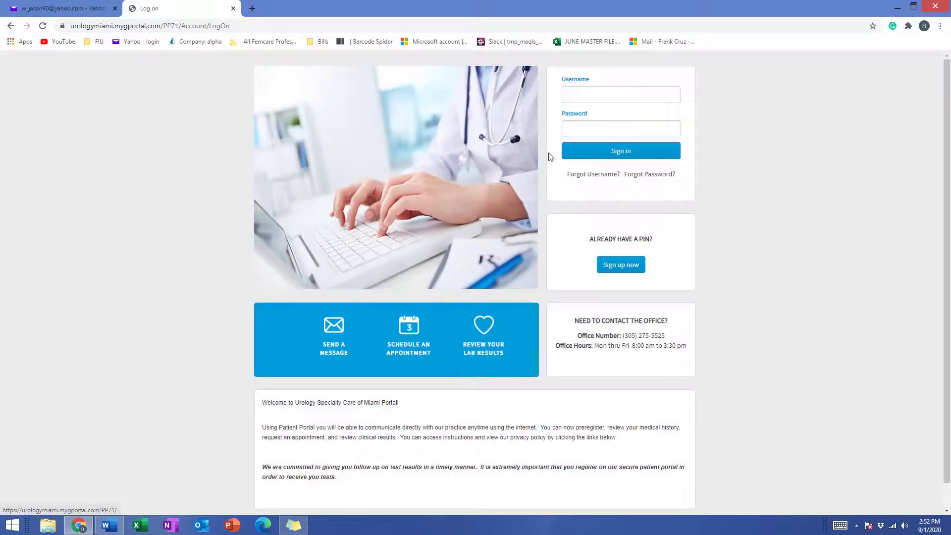
Step: In Yahoo Mail, refresh the inbox and open the portal's username-recovery e-mail
{"action": "left_click", "coordinate": [61, 15]}
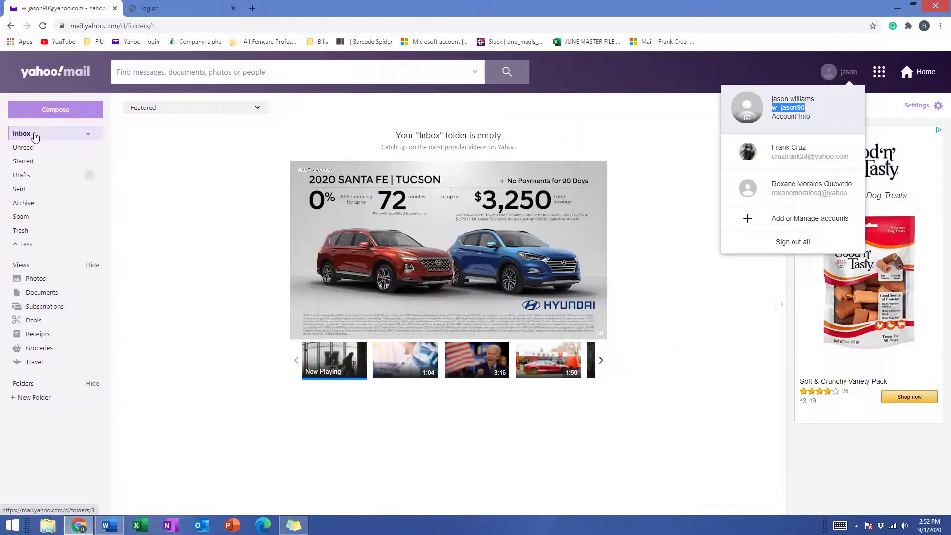
{"action": "left_click", "coordinate": [35, 137]}
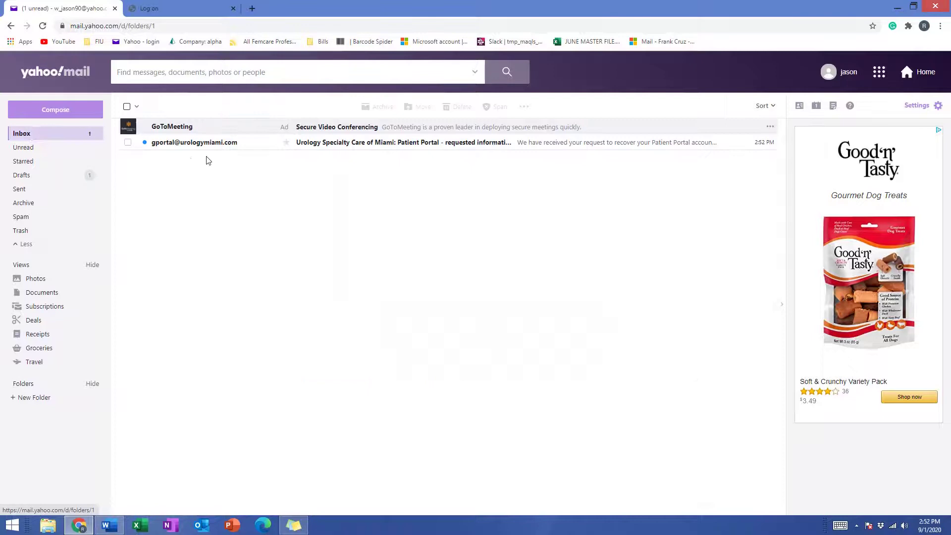
{"action": "left_click", "coordinate": [202, 143]}
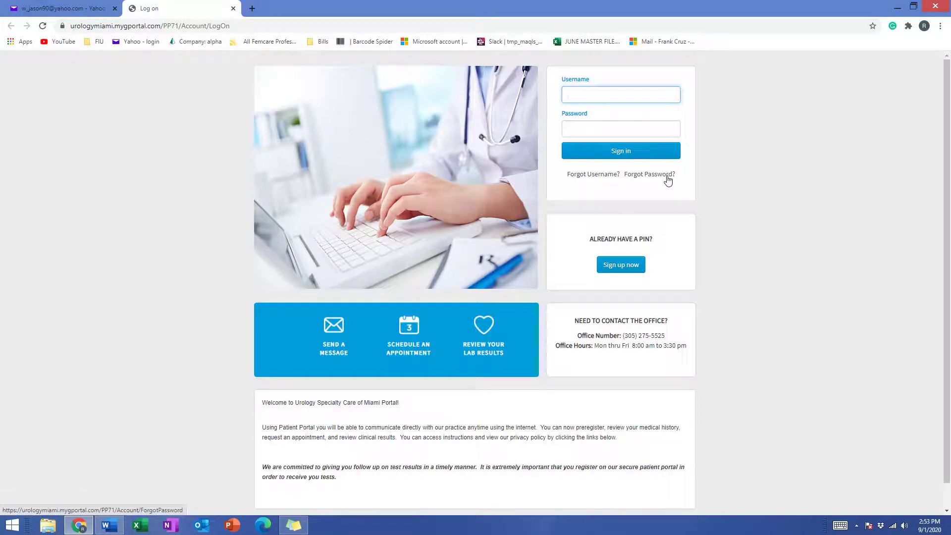
Step: Start a password reset with the recovered username, birth date 01/01/1970 and the e-mail address
{"action": "left_click", "coordinate": [667, 177]}
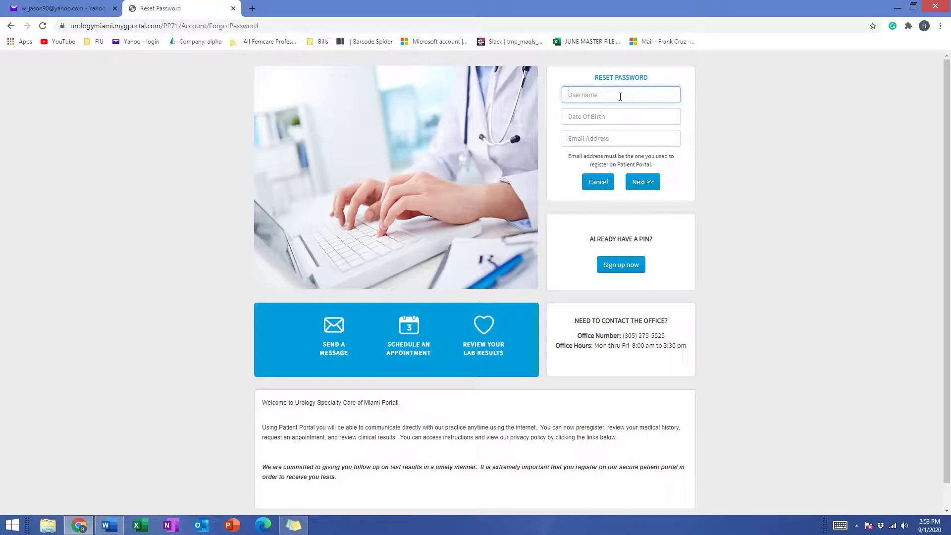
{"action": "type", "text": "Miami"}
{"action": "left_click", "coordinate": [589, 122]}
{"action": "left_click", "coordinate": [572, 117]}
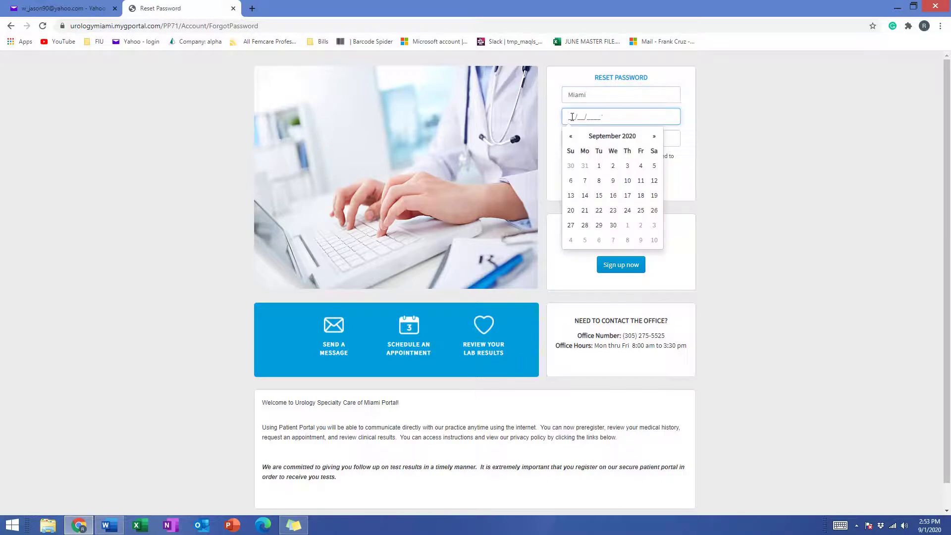
{"action": "type", "text": "01011970"}
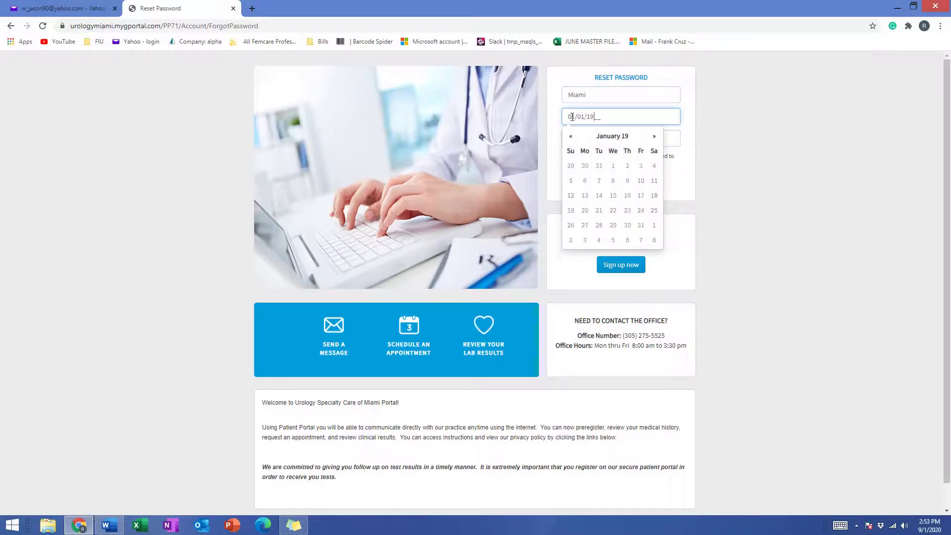
{"action": "left_click", "coordinate": [729, 120]}
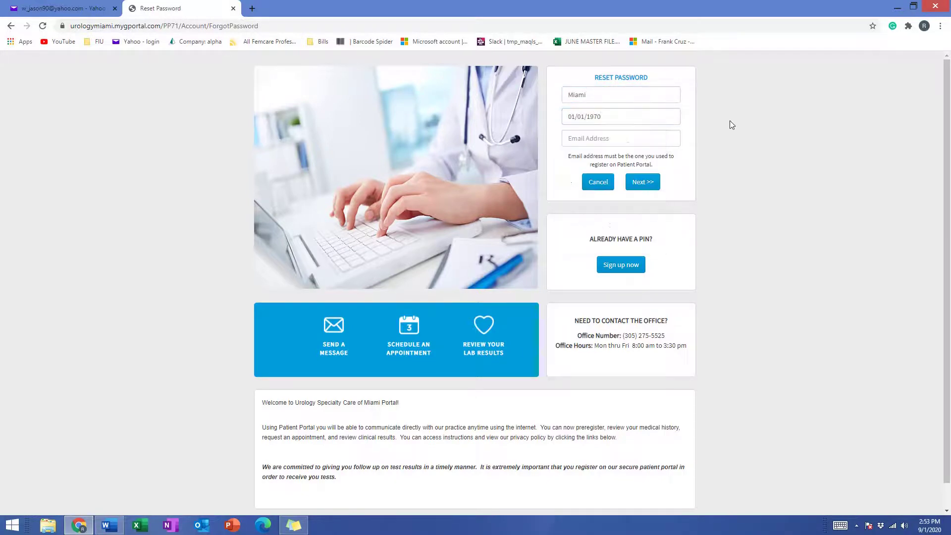
{"action": "left_click", "coordinate": [629, 137]}
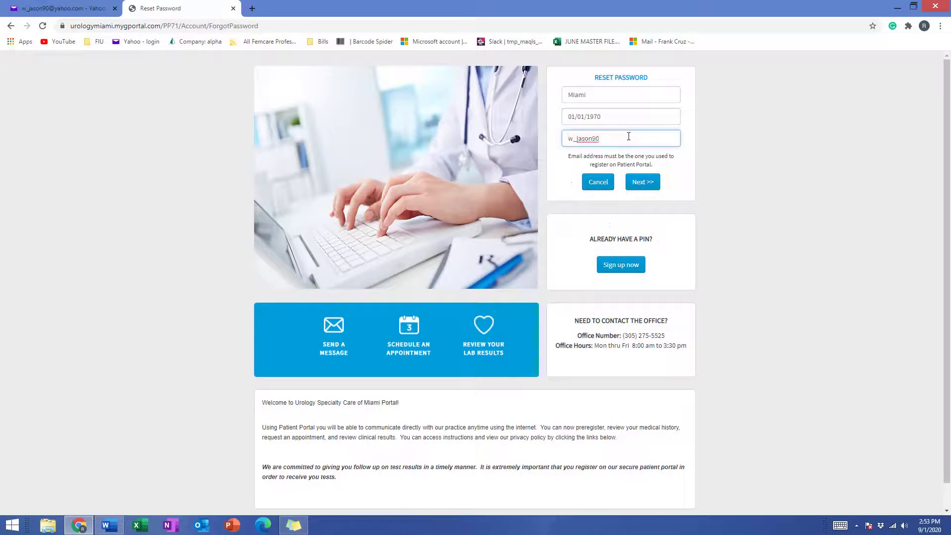
Step: Submit the reset details and answer the musical-genre security question, correcting a typo
{"action": "left_click", "coordinate": [644, 184]}
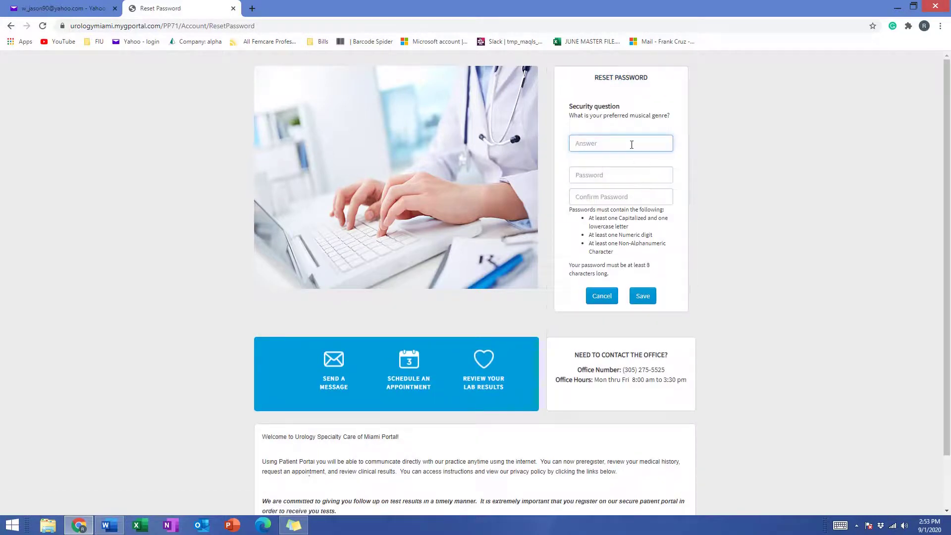
Step: Enter and confirm the new password, save it, and decline the browser's offer to store it
{"action": "left_click", "coordinate": [608, 173]}
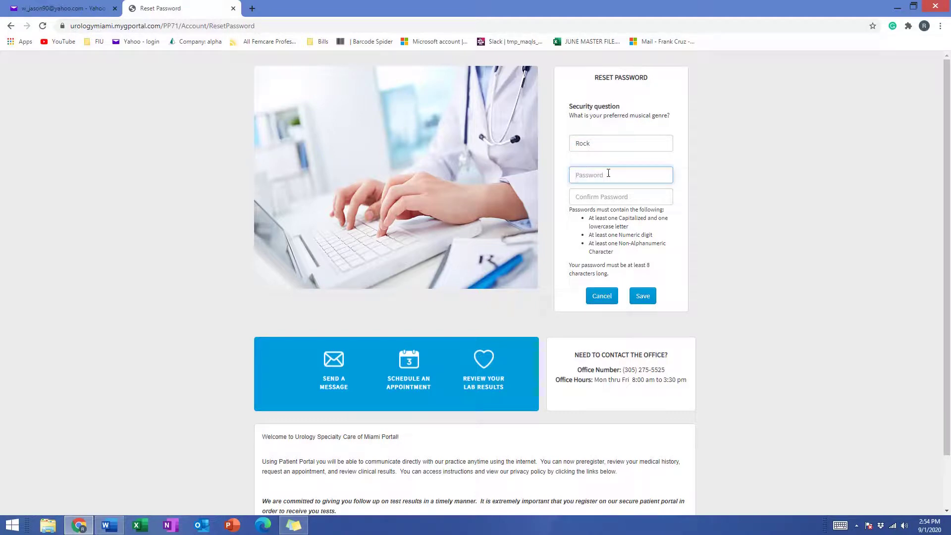
{"action": "key", "text": "shift"}
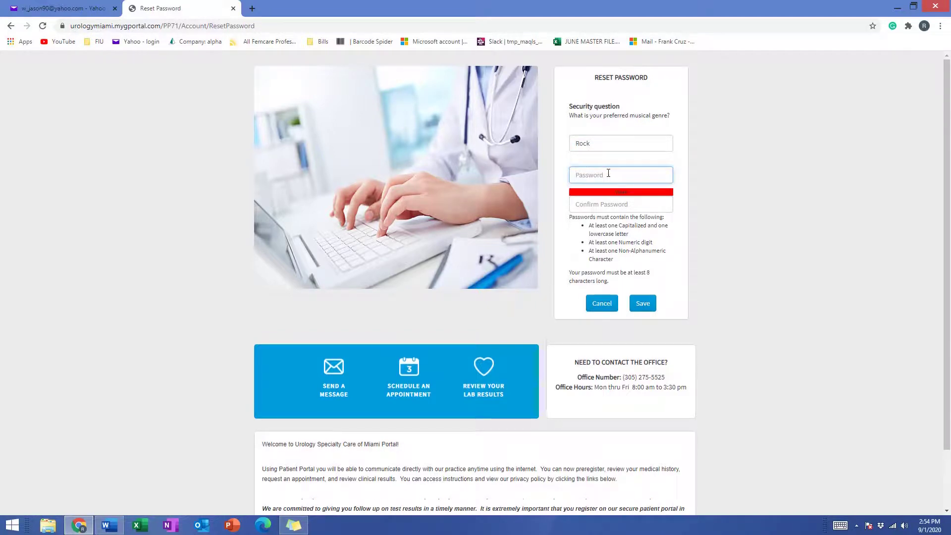
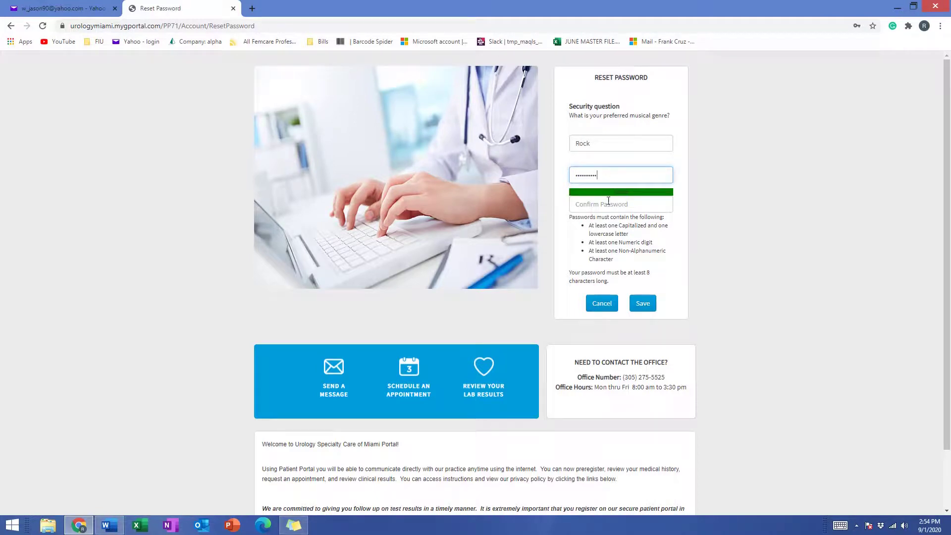
{"action": "left_click", "coordinate": [608, 200]}
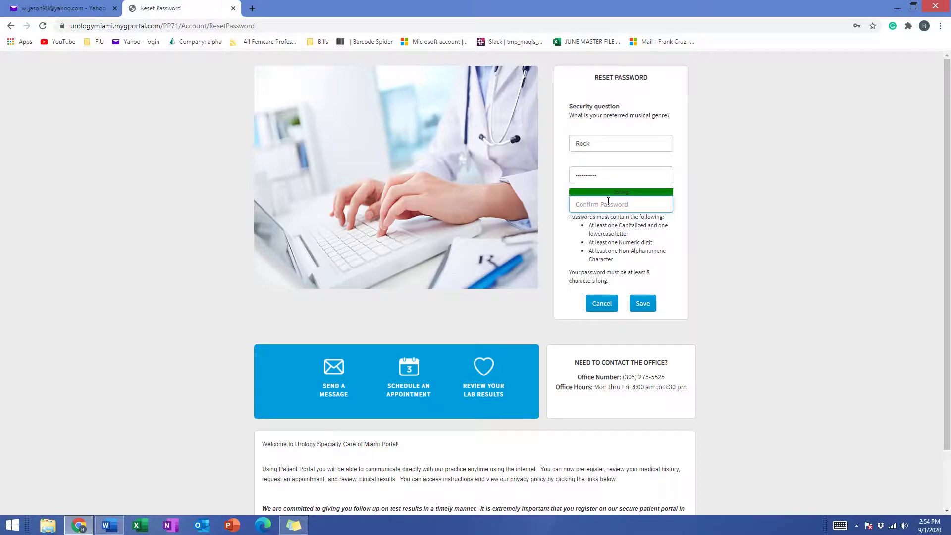
{"action": "type", "text": "••••••••••"}
{"action": "left_click", "coordinate": [649, 303]}
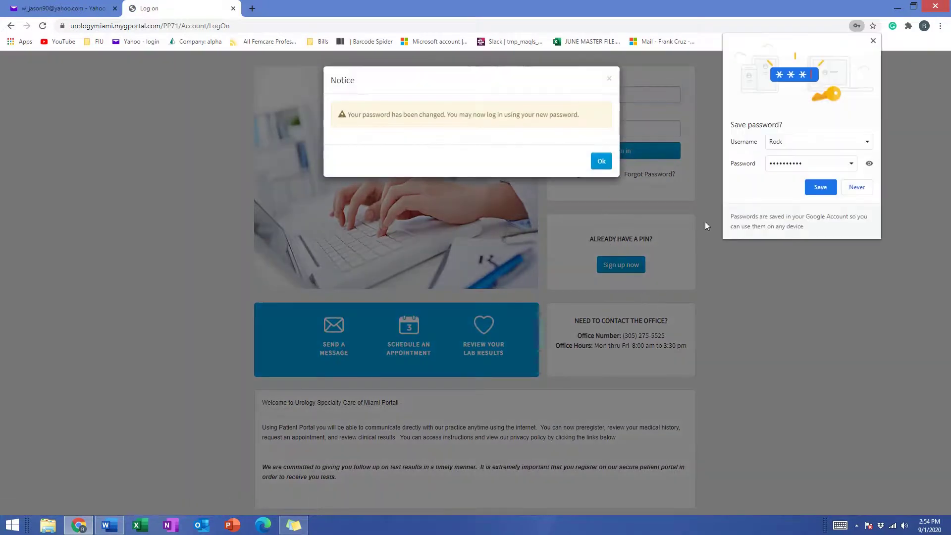
{"action": "left_click", "coordinate": [865, 187]}
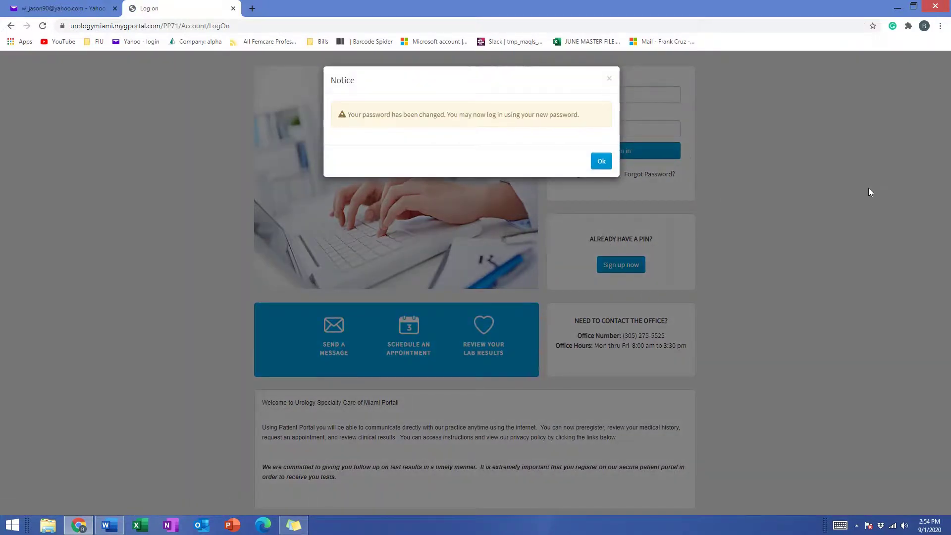
Step: Dismiss the password-changed notice and open the password-reset security e-mail in Yahoo Mail
{"action": "left_click", "coordinate": [601, 163]}
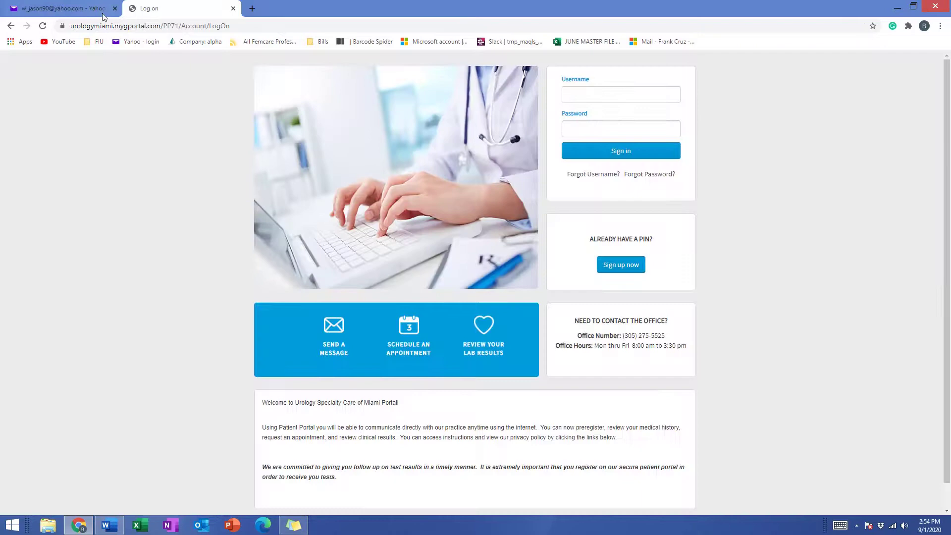
{"action": "left_click", "coordinate": [75, 9]}
{"action": "left_click", "coordinate": [44, 137]}
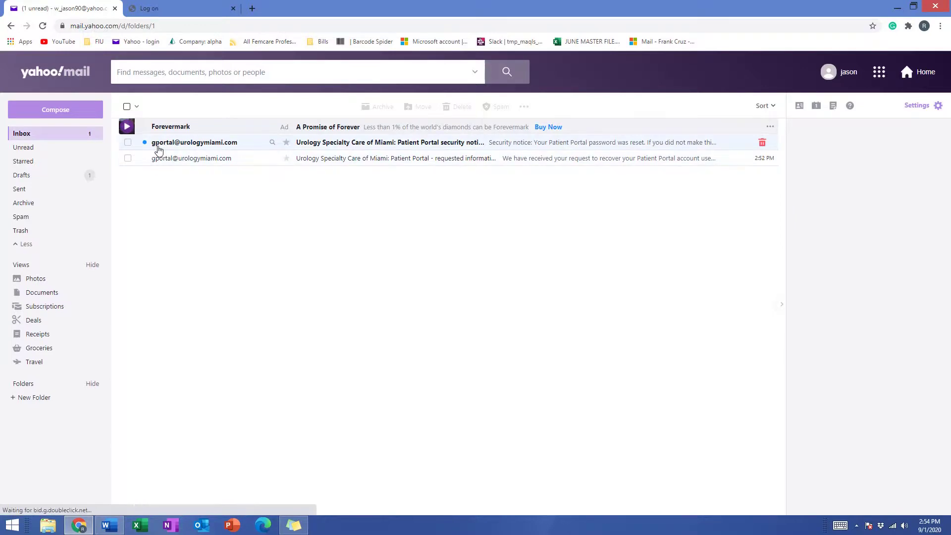
{"action": "left_click", "coordinate": [156, 144]}
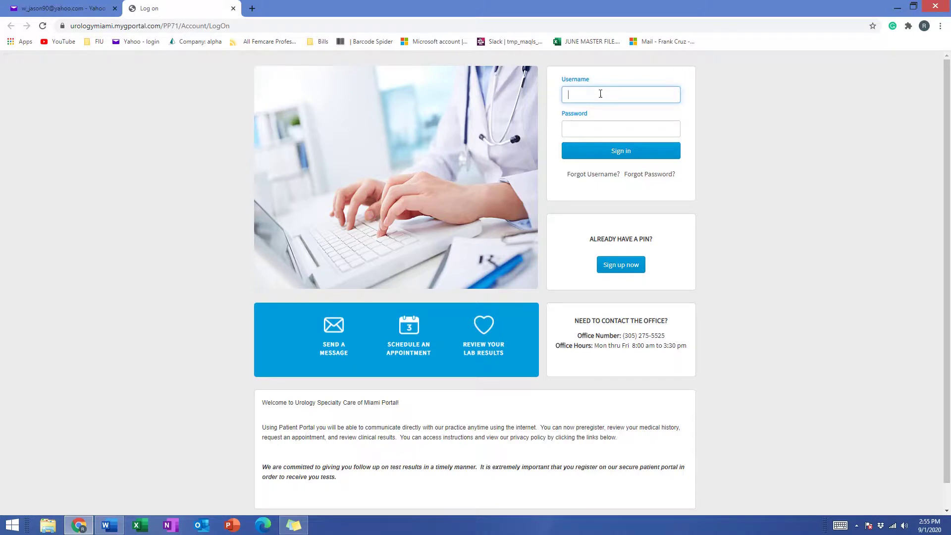
Step: Sign in with the recovered username and new password, fixing a mistyped character
{"action": "type", "text": "Miami"}
{"action": "left_click", "coordinate": [602, 129]}
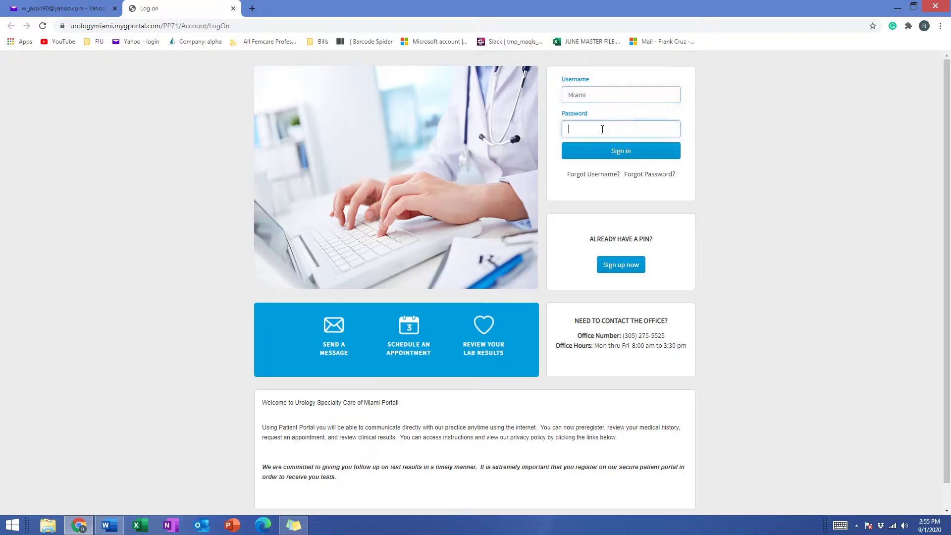
{"action": "type", "text": "•"}
{"action": "key", "text": "BackSpace"}
{"action": "key", "text": "BackSpace"}
{"action": "type", "text": "•"}
{"action": "left_click", "coordinate": [647, 157]}
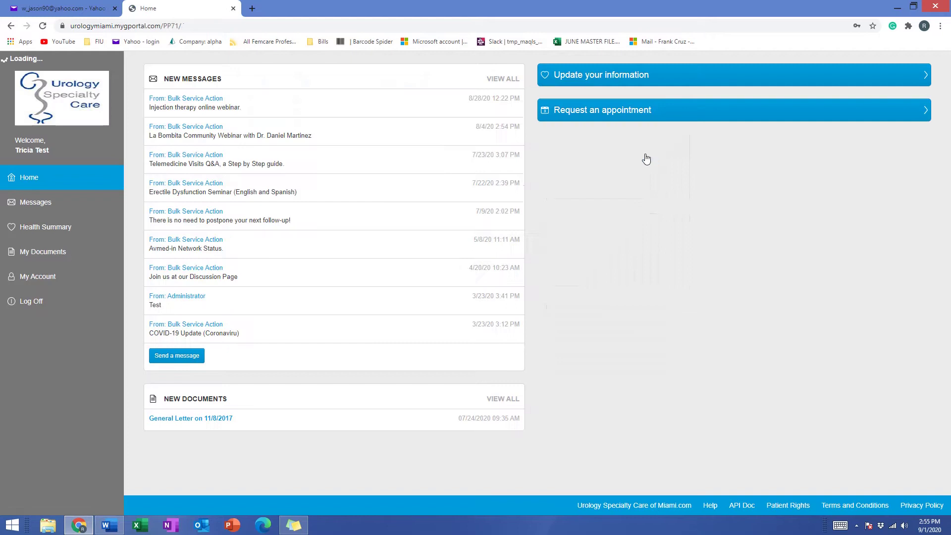